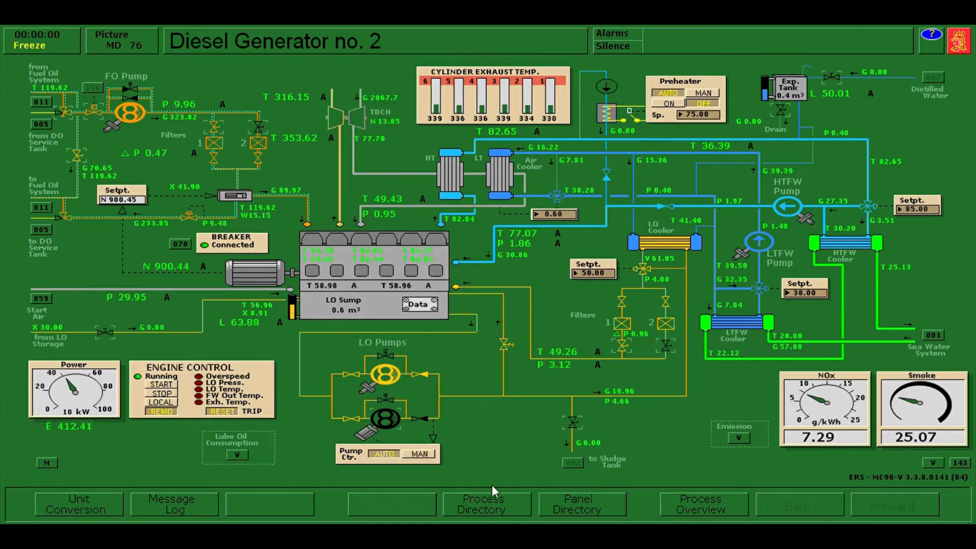
Open the 70 Electric Power Plant overview from the Process Directory.
left_click(497, 508)
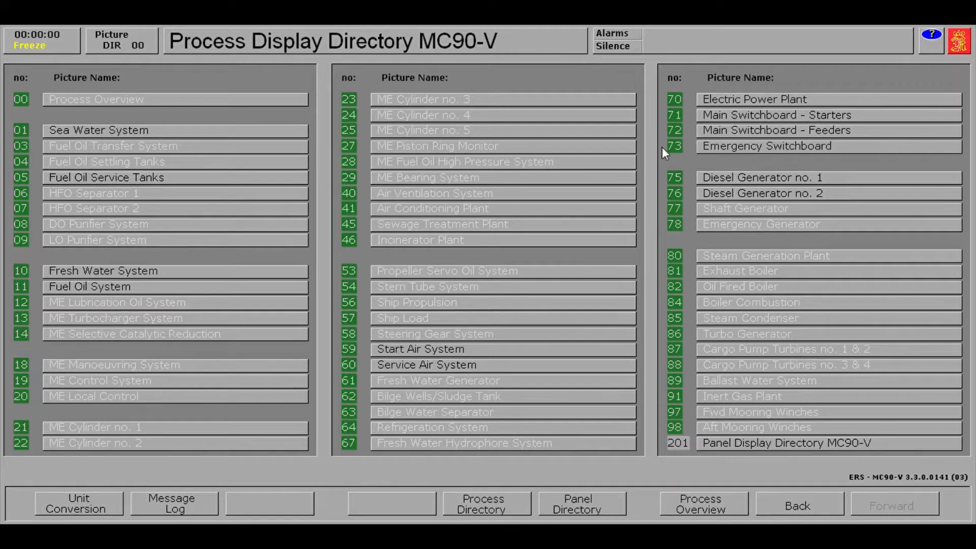
left_click(709, 101)
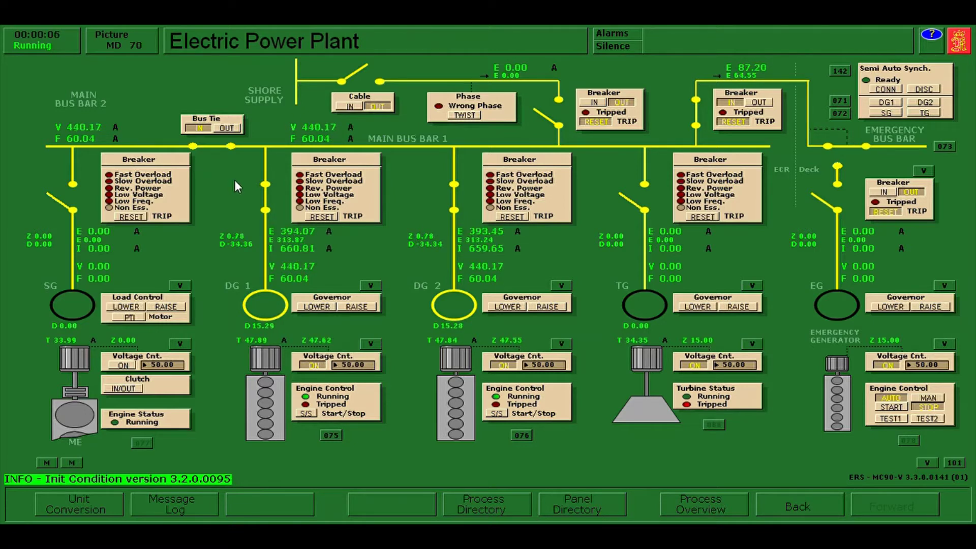
On the 076 Diesel Generator no. 2 mimic, close the fuel oil line valve and return to the directory.
left_click(521, 436)
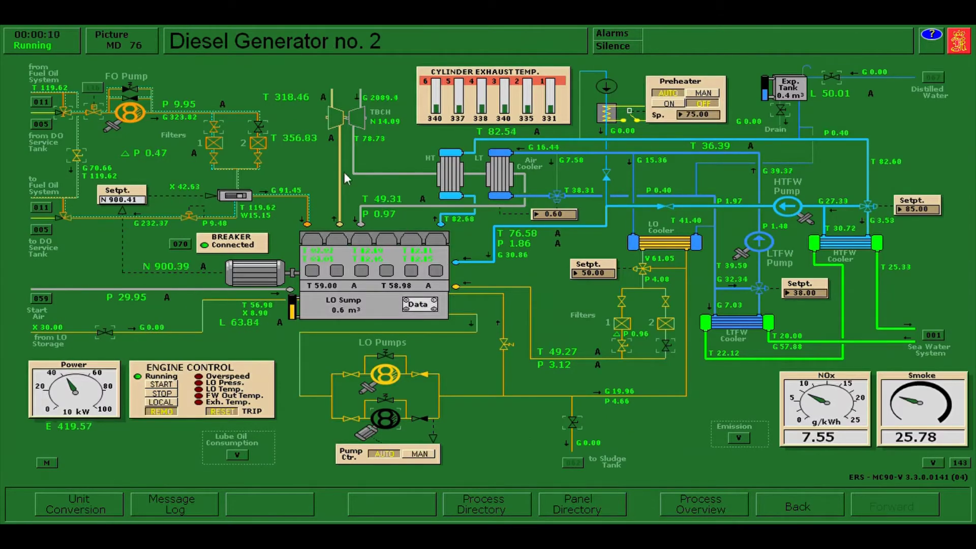
left_click(66, 115)
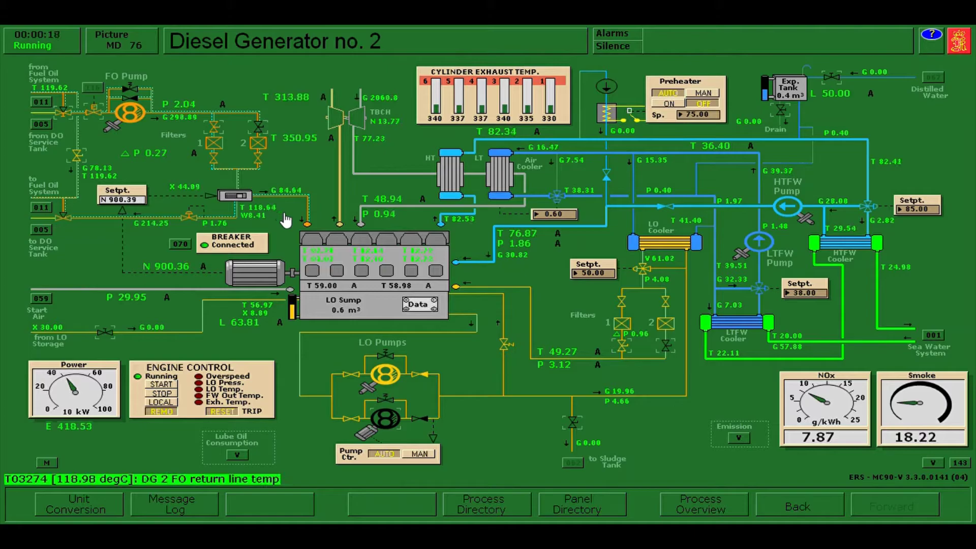
left_click(498, 507)
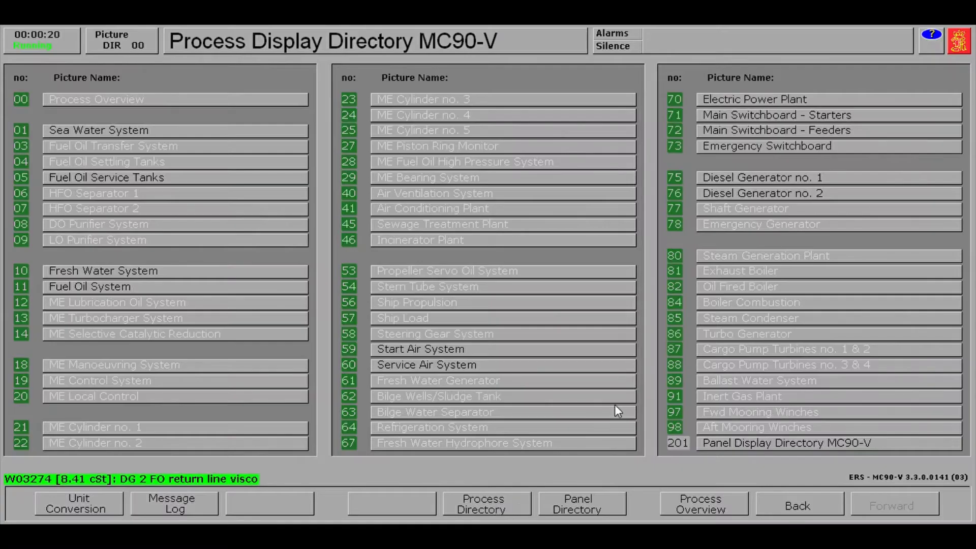
On 72 Main Switchboard - Feeders, switch off Air Cond., Incineration and Distiller feeders and acknowledge alarms.
left_click(770, 132)
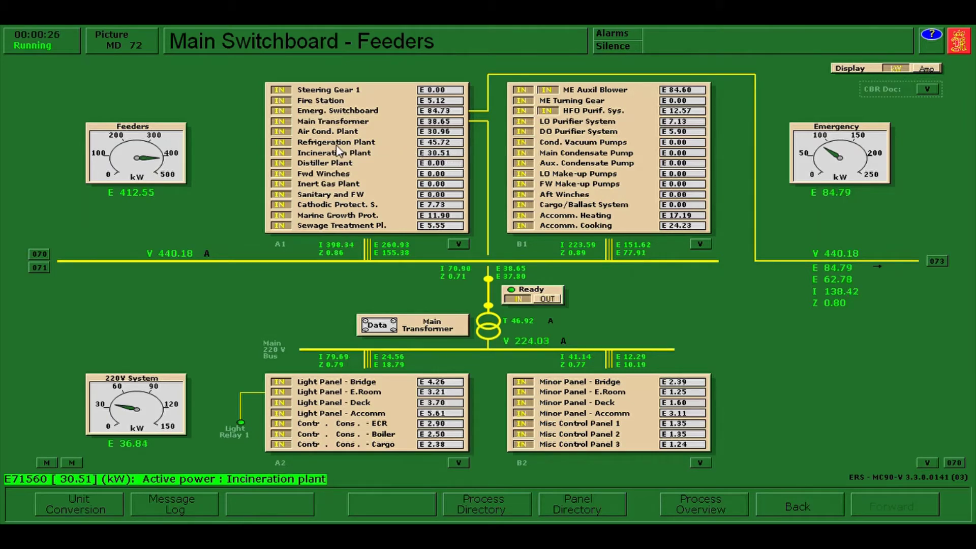
left_click(285, 133)
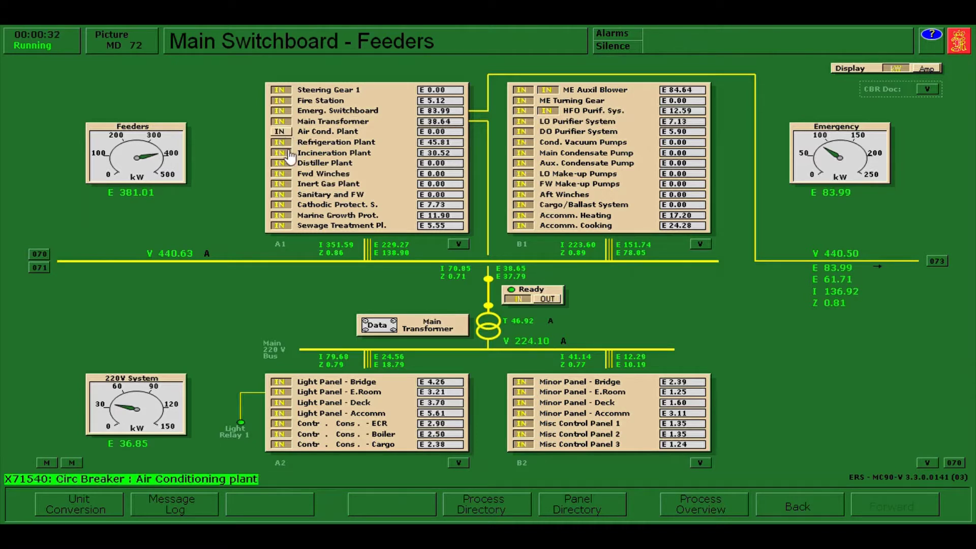
left_click(288, 154)
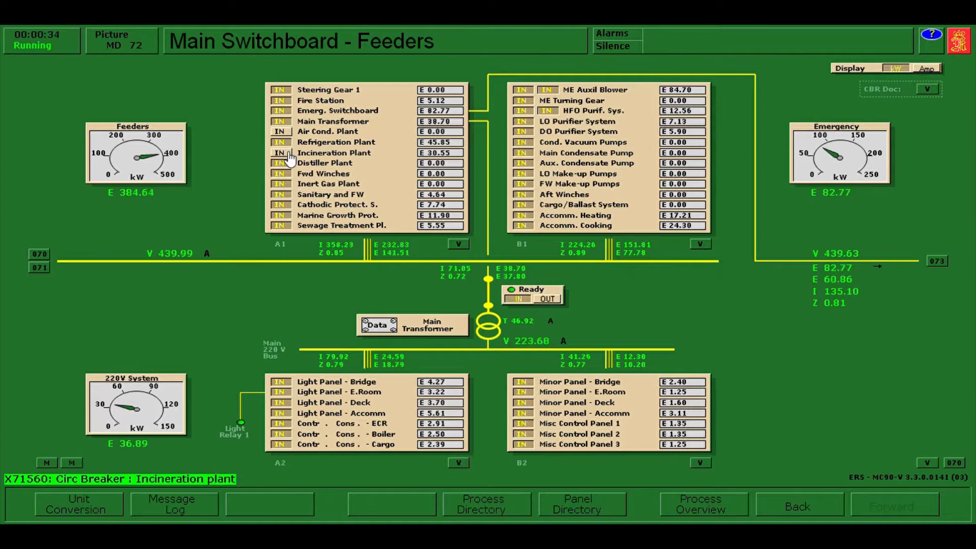
left_click(289, 165)
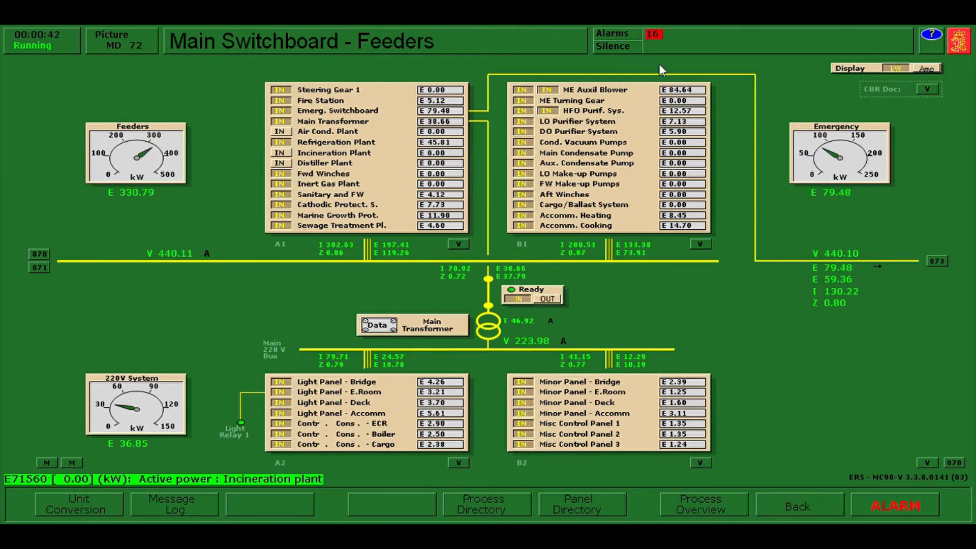
left_click(659, 44)
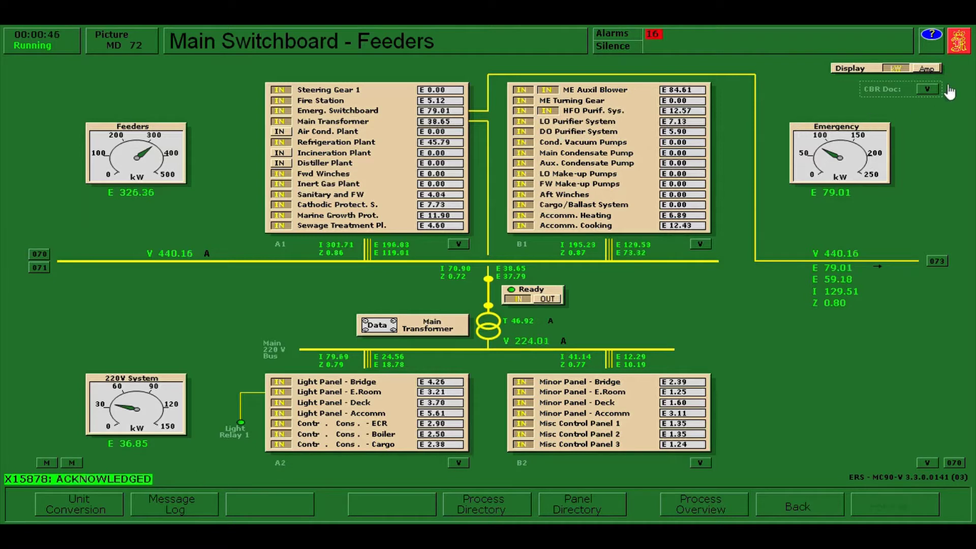
Switch off the Inert Gas, Accomm. Heating and Cooking feeders and check the transformer inlet power.
left_click(280, 184)
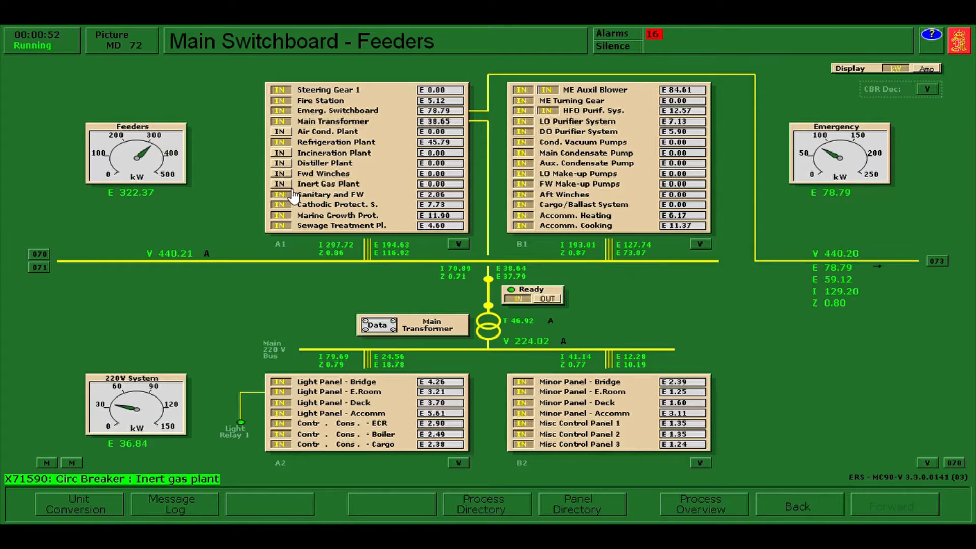
left_click(530, 227)
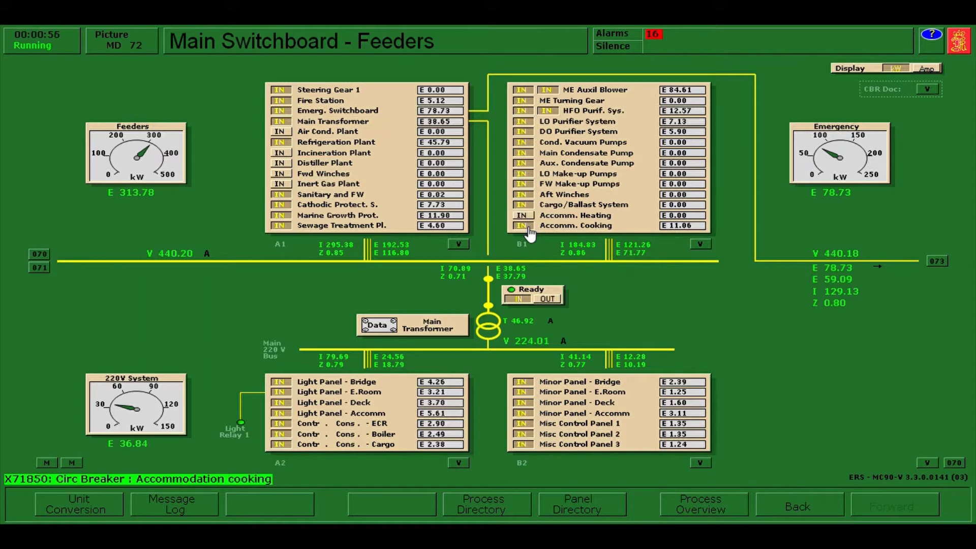
left_click(523, 225)
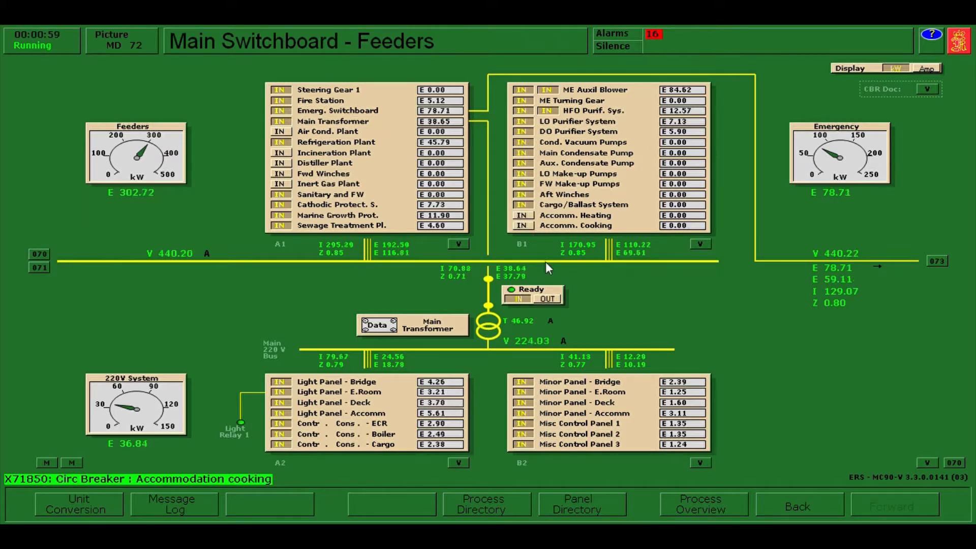
left_click(513, 269)
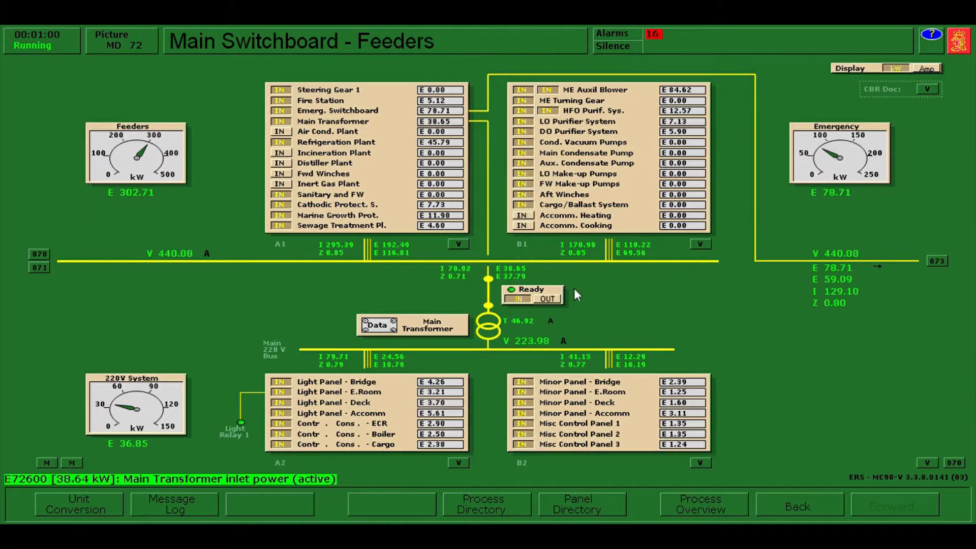
Open the 76 Diesel Generator no. 2 mimic from the Process Directory.
left_click(487, 505)
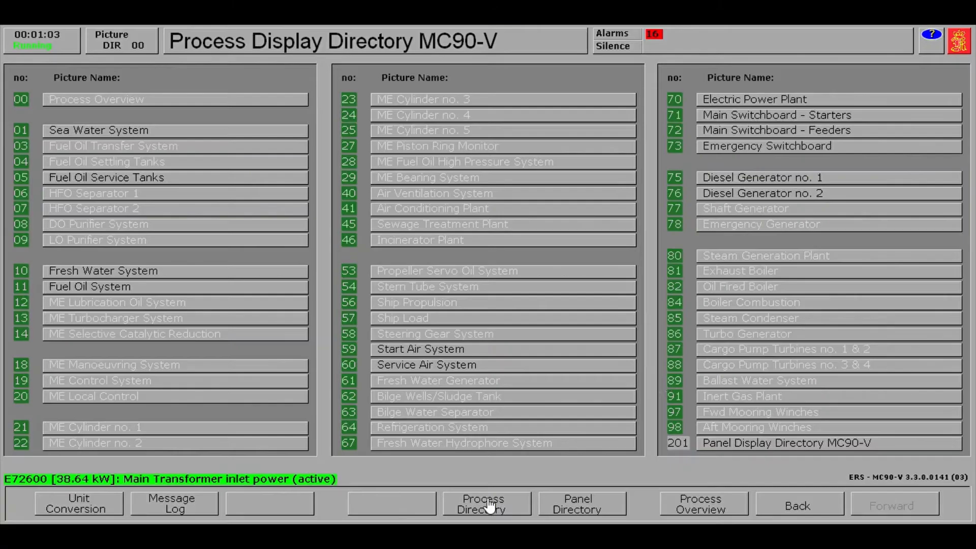
left_click(728, 195)
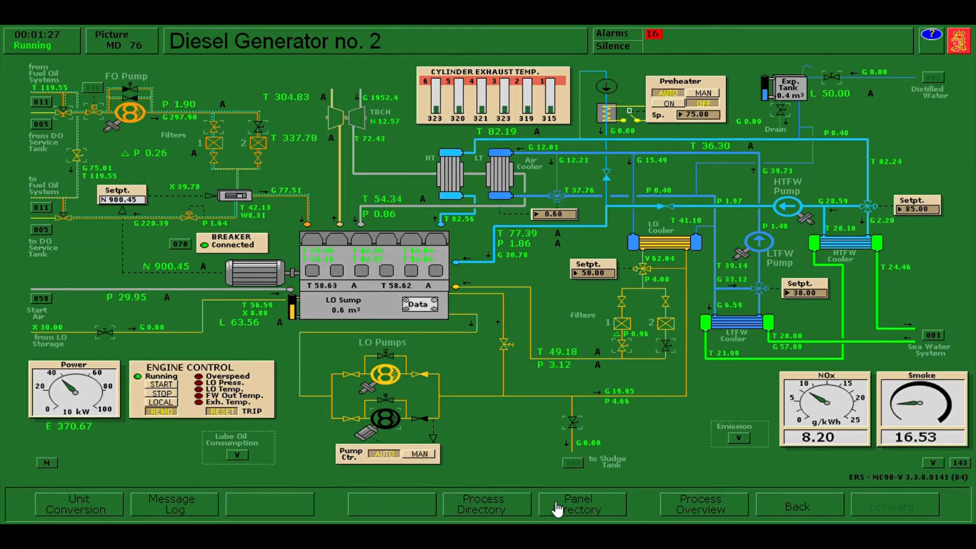
In 101 Power Chief - Generator Control, clear DG 2's Prior 2 and AUTO, then disconnect it.
left_click(558, 508)
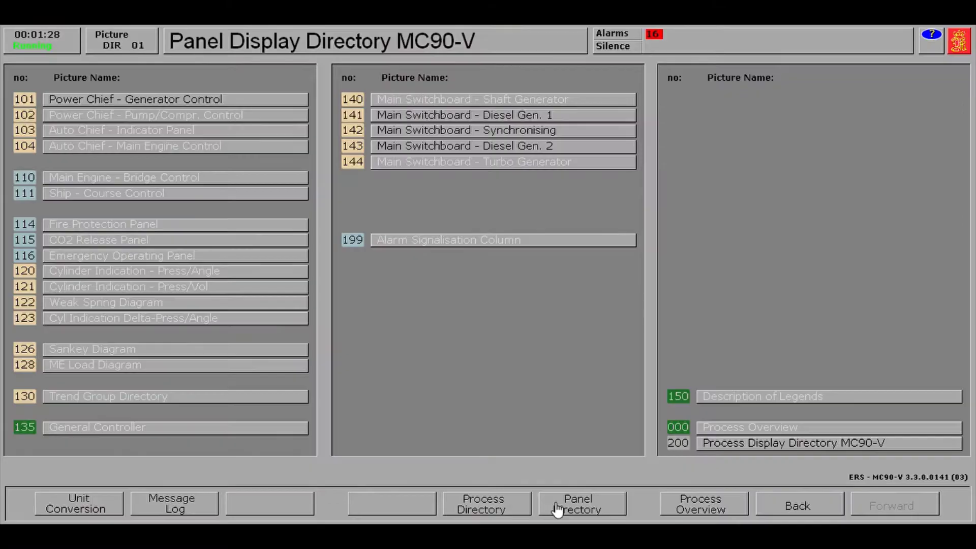
left_click(165, 100)
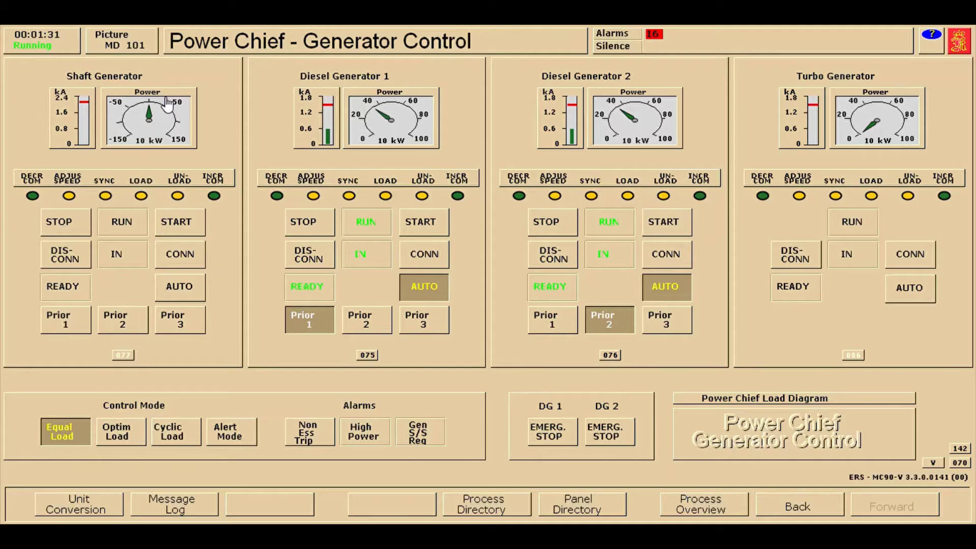
left_click(620, 331)
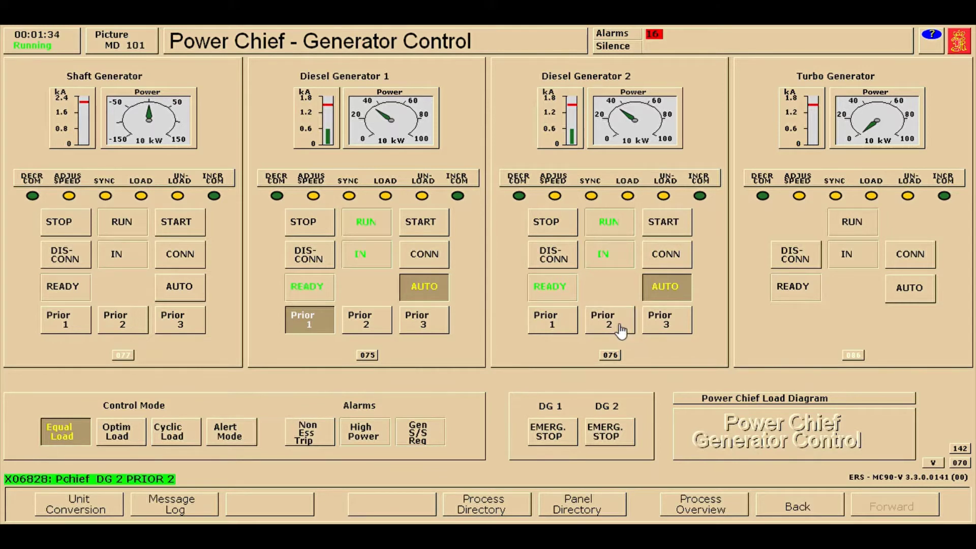
left_click(664, 297)
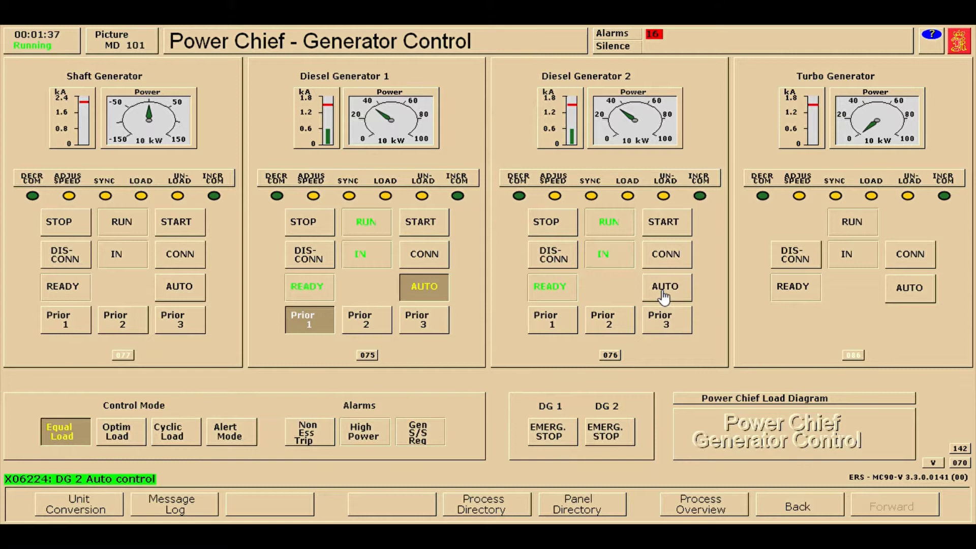
left_click(555, 260)
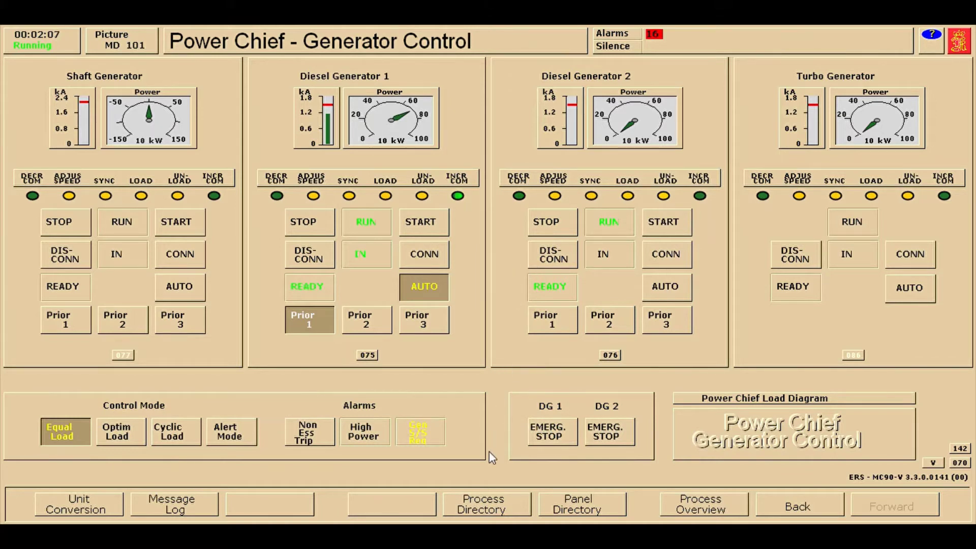
Open the 70 Electric Power Plant overview to confirm DG 2 delivers 0 kW.
left_click(483, 510)
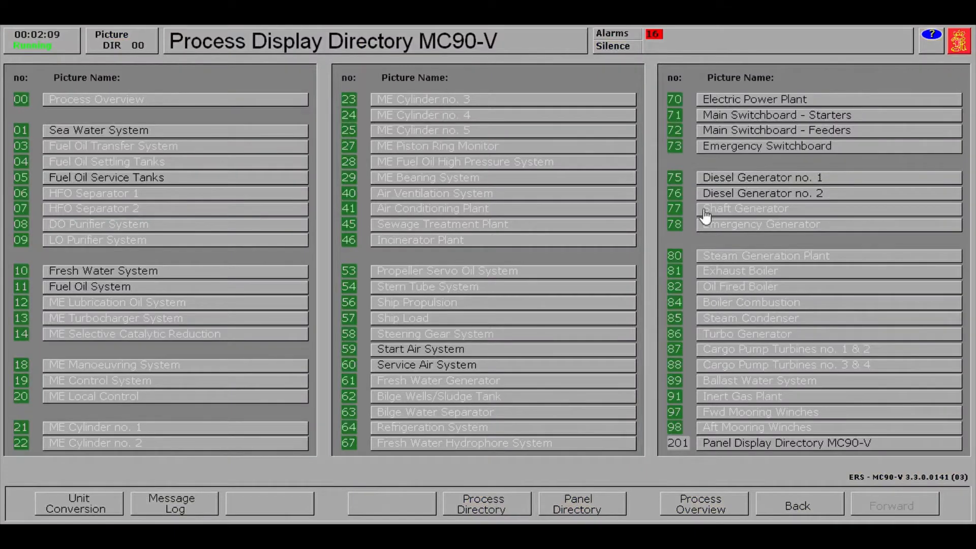
left_click(737, 98)
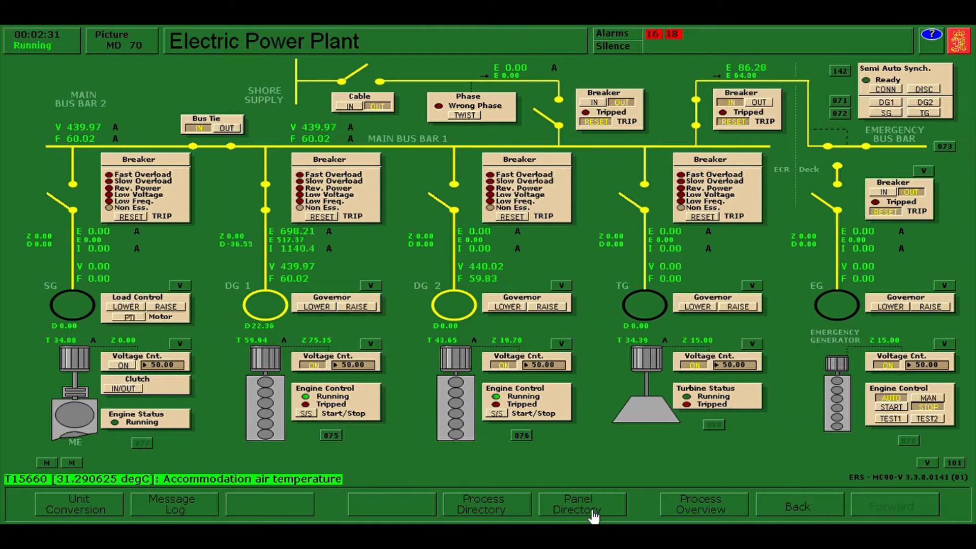
On the DG 2 mimic, switch engine control to local and stop the engine.
left_click(527, 437)
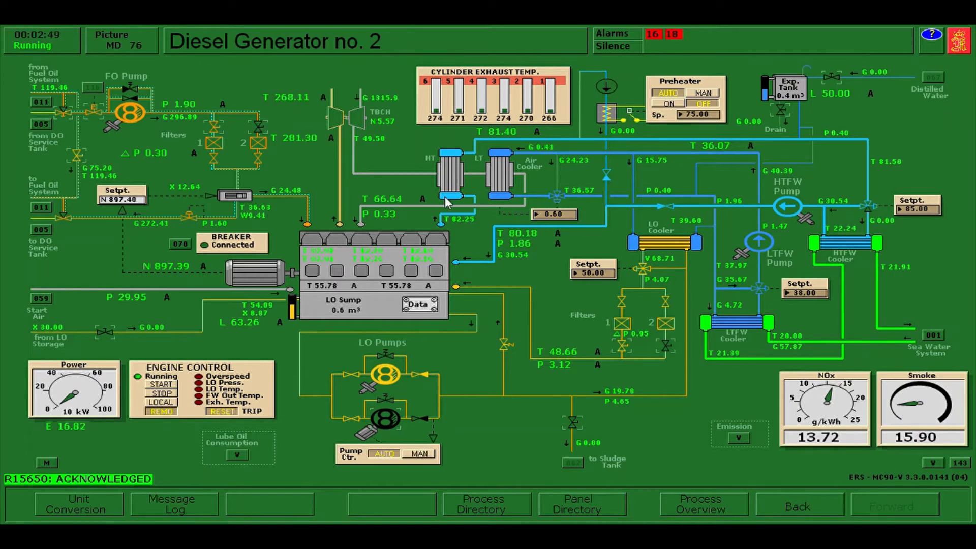
left_click(164, 269)
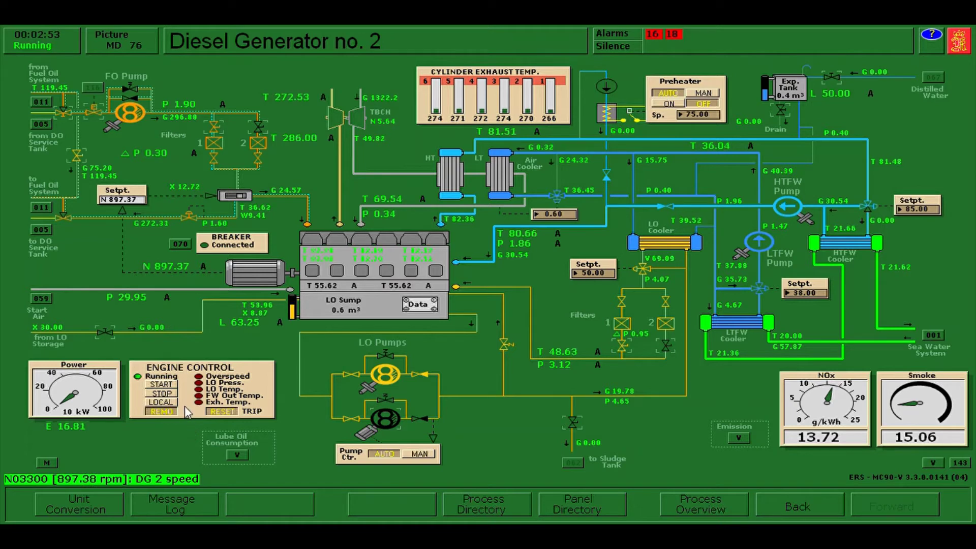
left_click(178, 402)
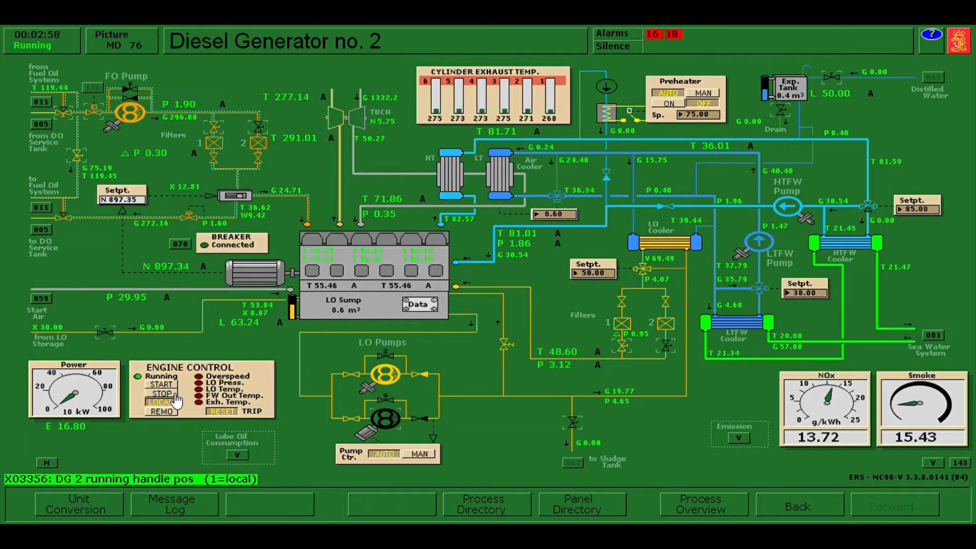
left_click(176, 394)
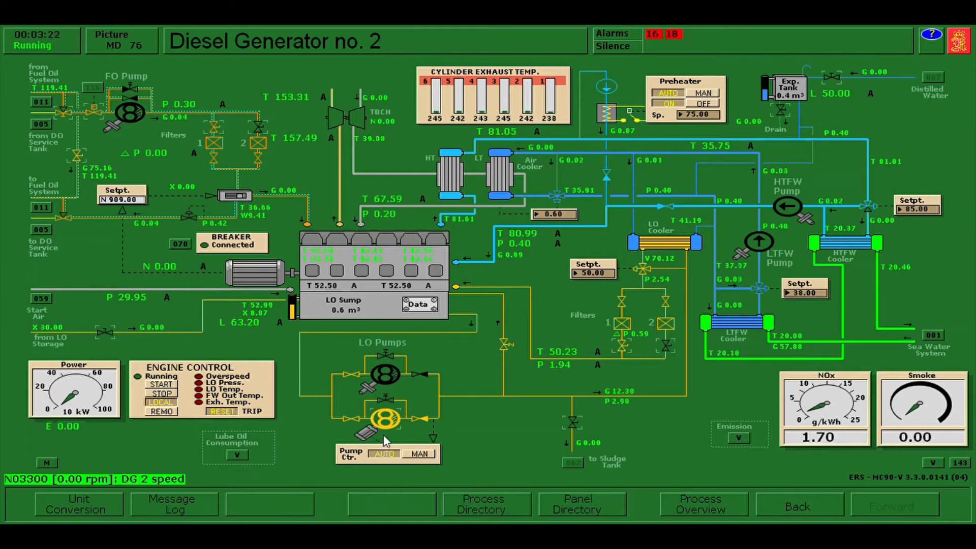
Turn off DG 2's Voltage Cnt. excitation on the Electric Power Plant page, then reopen the 076 page.
left_click(509, 504)
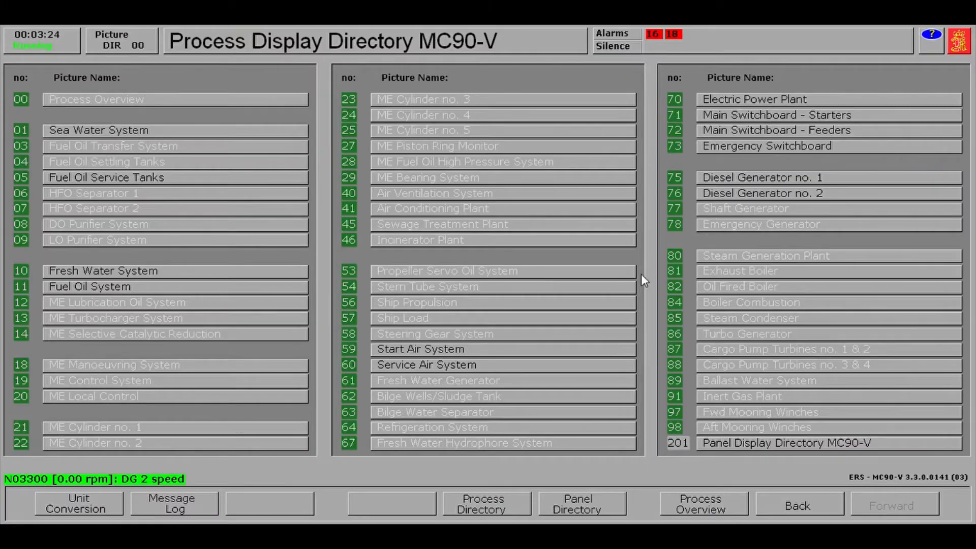
left_click(743, 100)
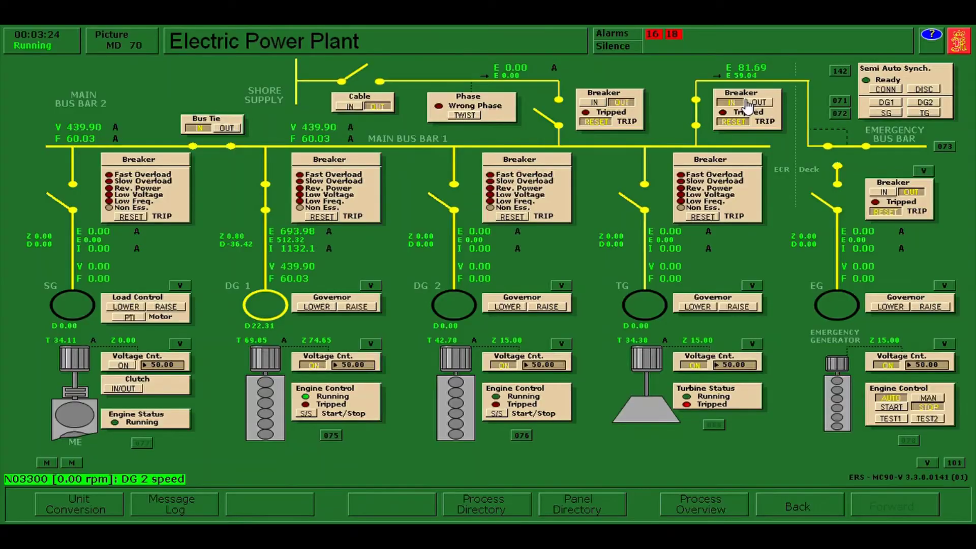
left_click(507, 368)
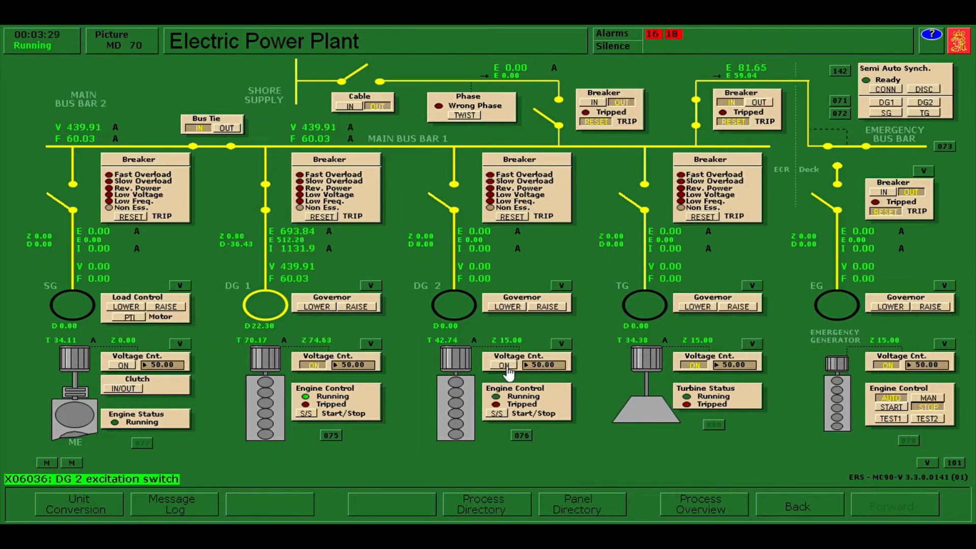
left_click(532, 437)
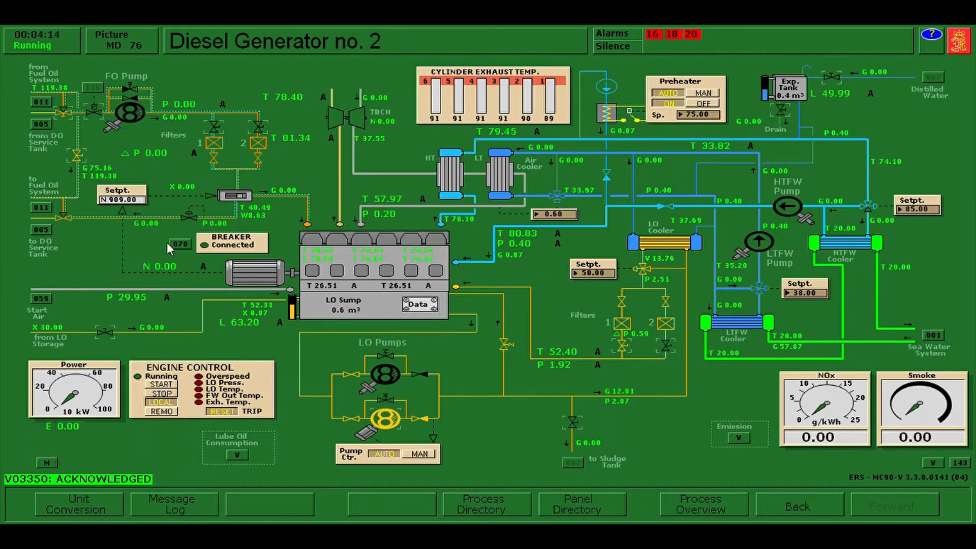
Close DG 2's start air supply valve, acknowledge the low start air pressure alarm, and return to 076.
left_click(44, 299)
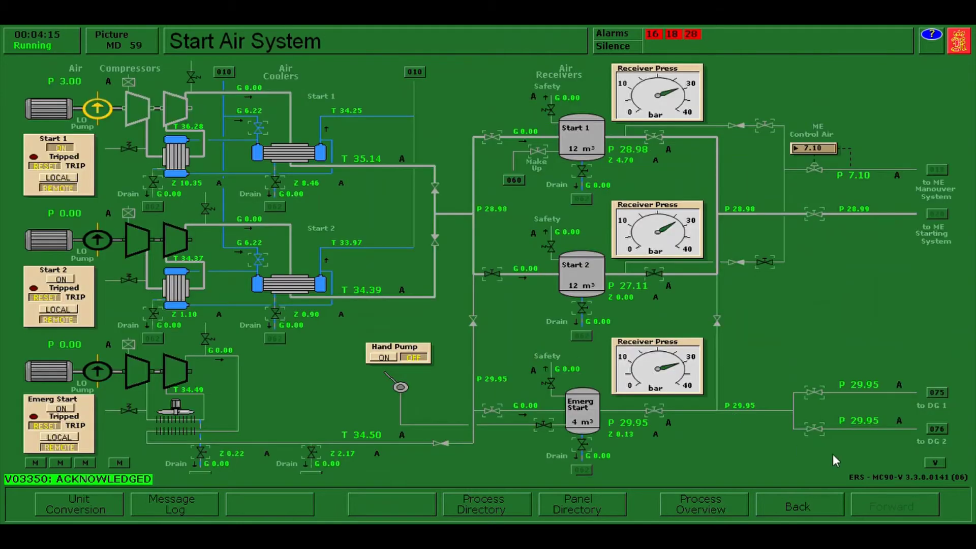
left_click(814, 429)
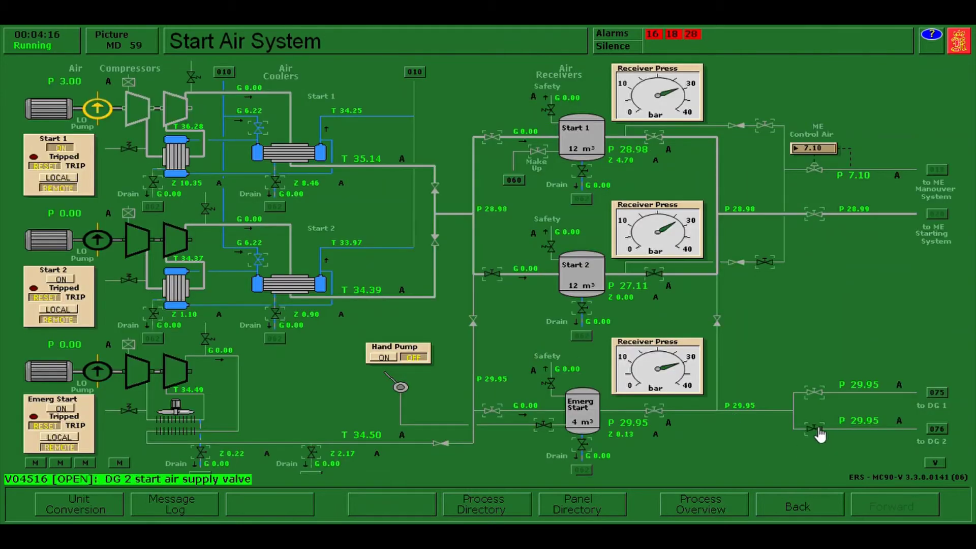
left_click(899, 423)
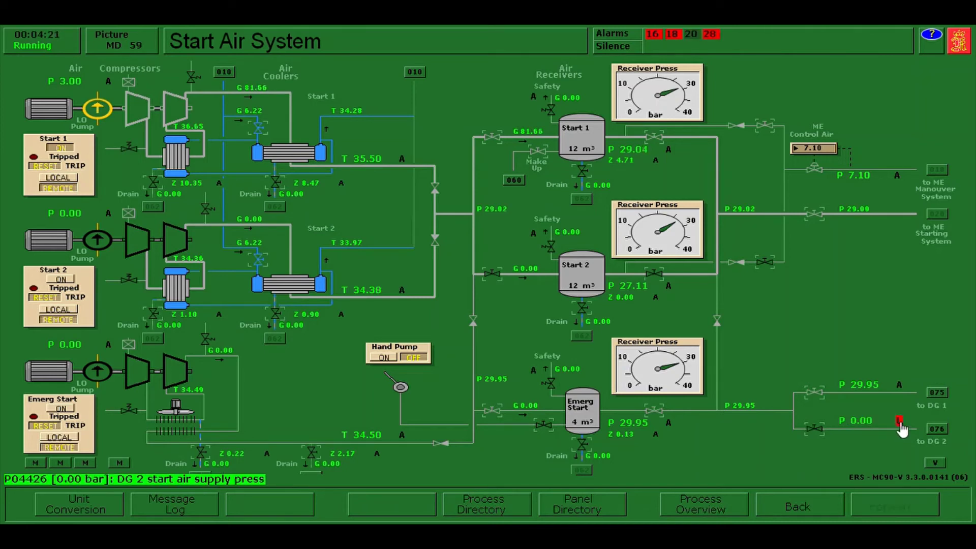
left_click(938, 430)
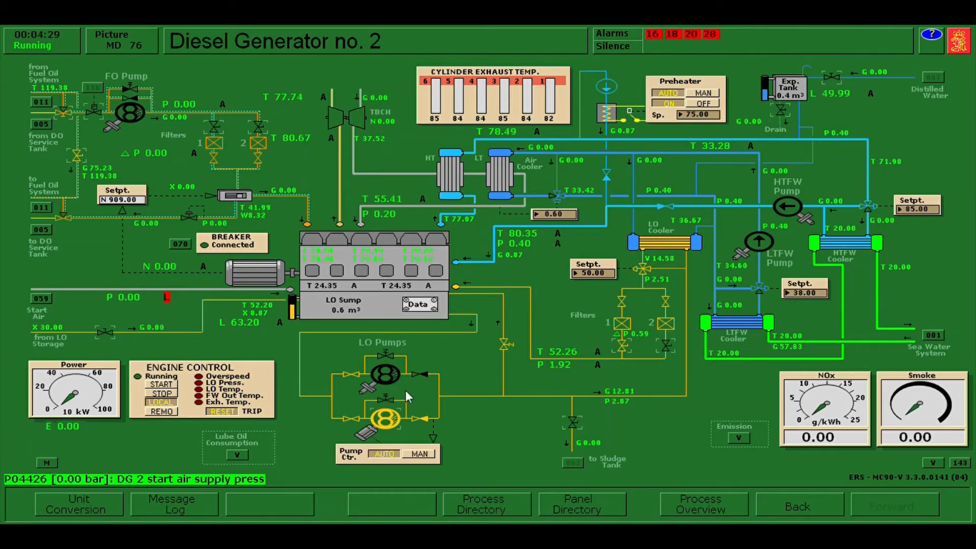
With LO pumps on MAN, drain DG 2's sump to the sludge tank, stop the LO pump, close the drain.
left_click(421, 456)
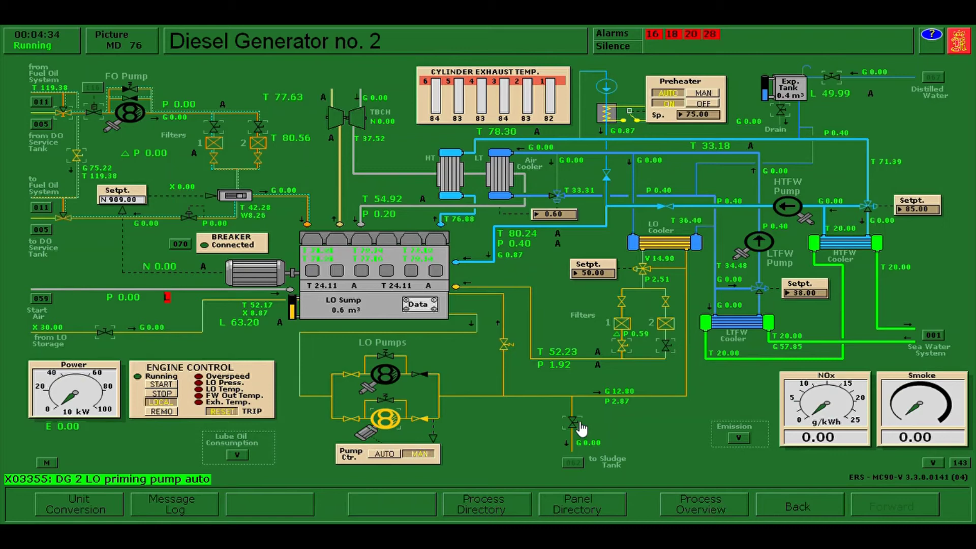
left_click(627, 351)
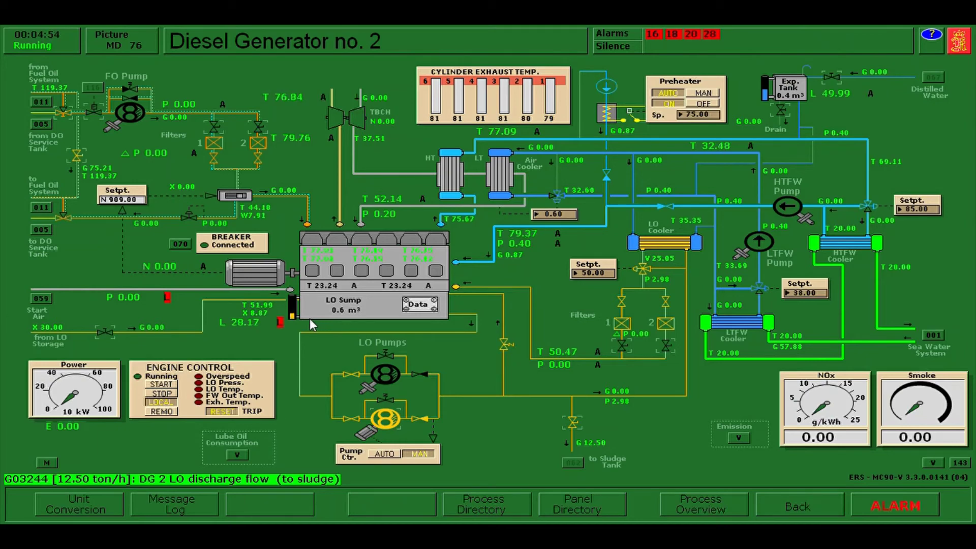
left_click(288, 327)
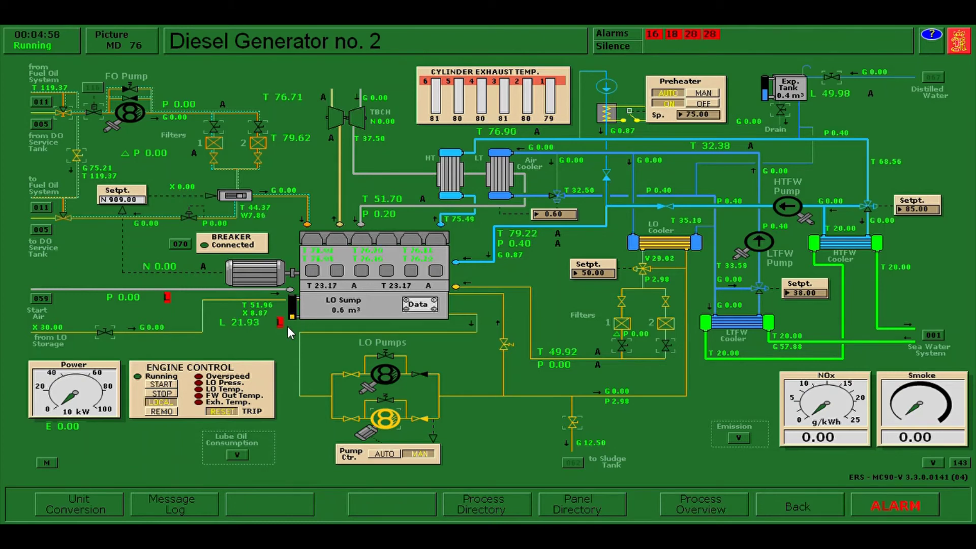
left_click(288, 326)
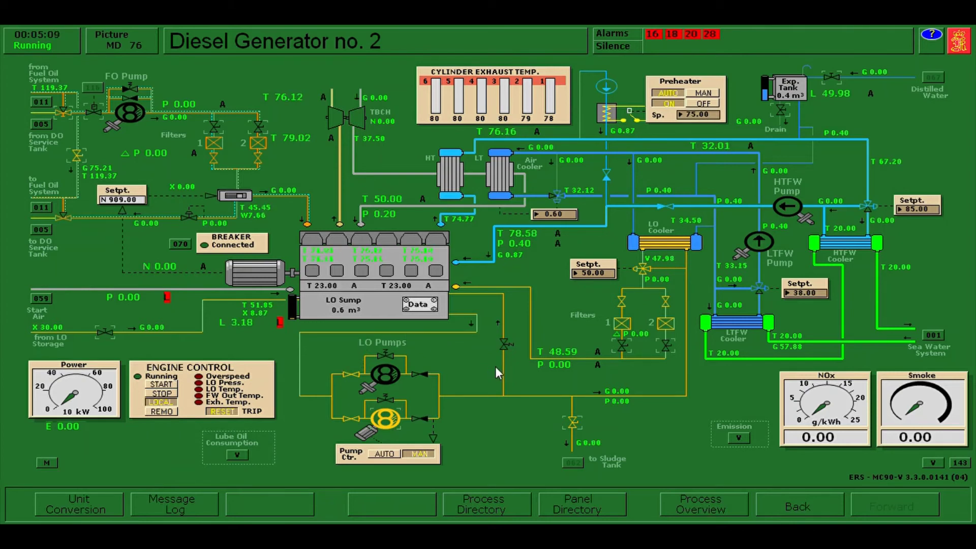
left_click(401, 424)
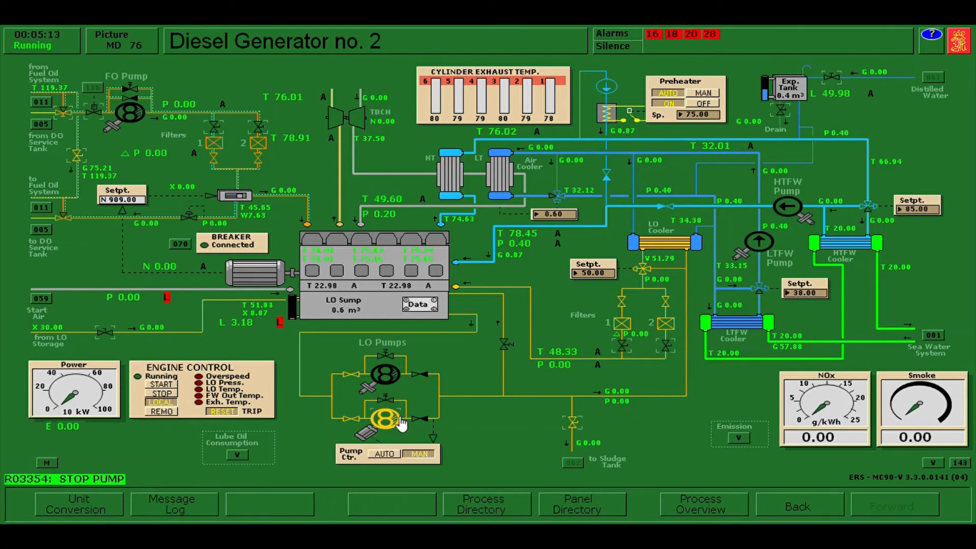
left_click(573, 425)
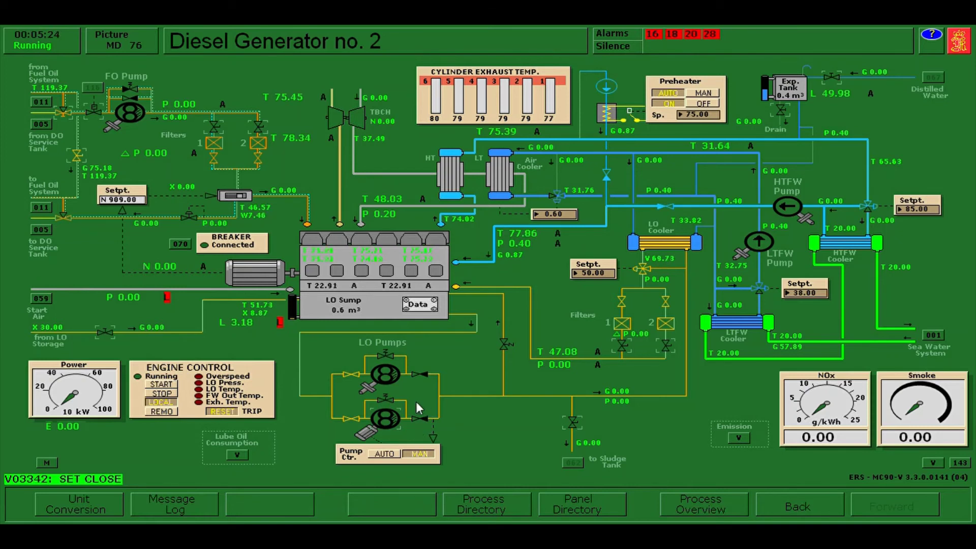
Open the DG 2 LO Priming Pump breaker on the Emergency Switchboard, switching its feeder off.
left_click(497, 507)
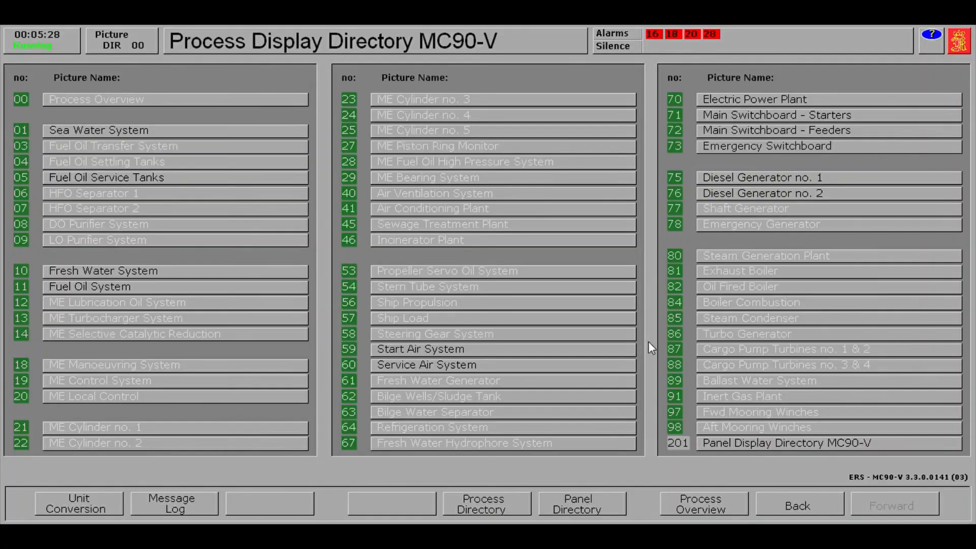
left_click(771, 147)
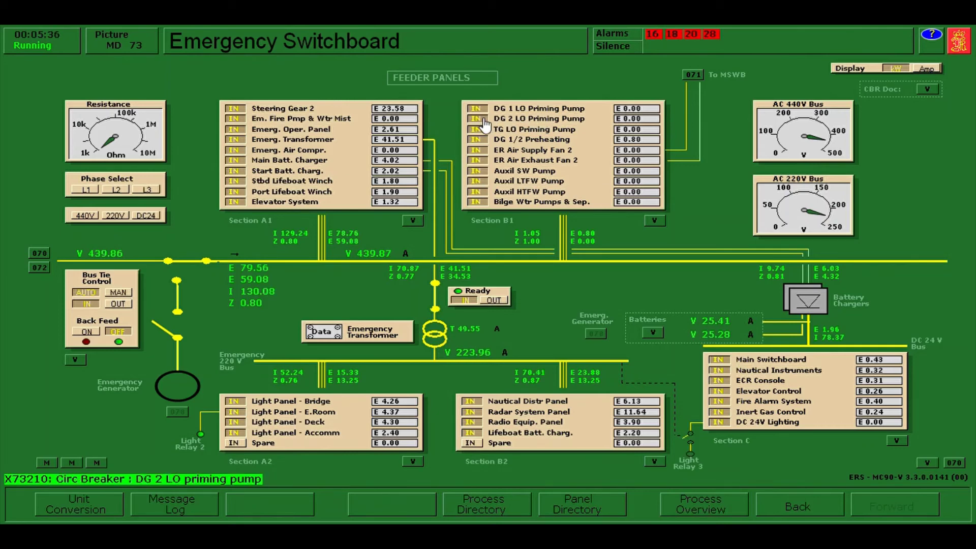
left_click(486, 124)
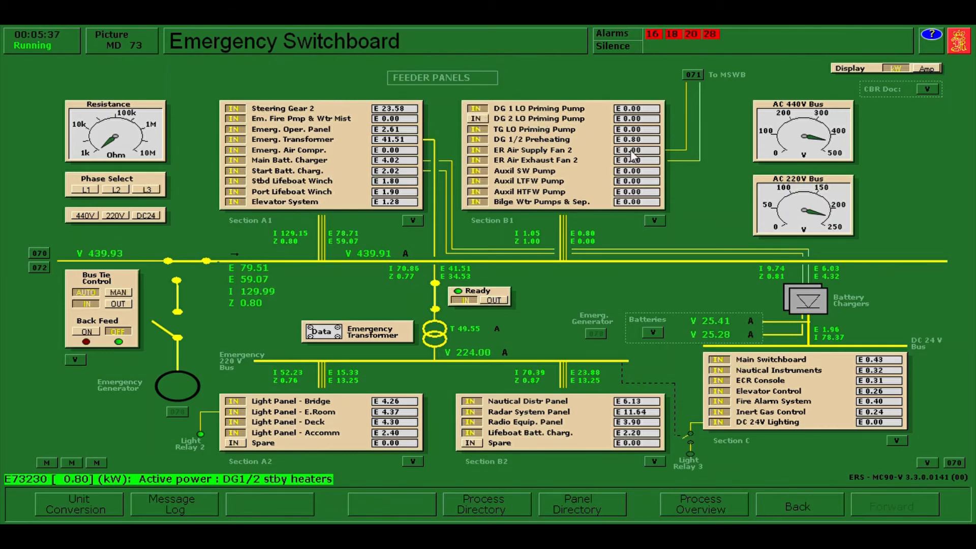
left_click(498, 492)
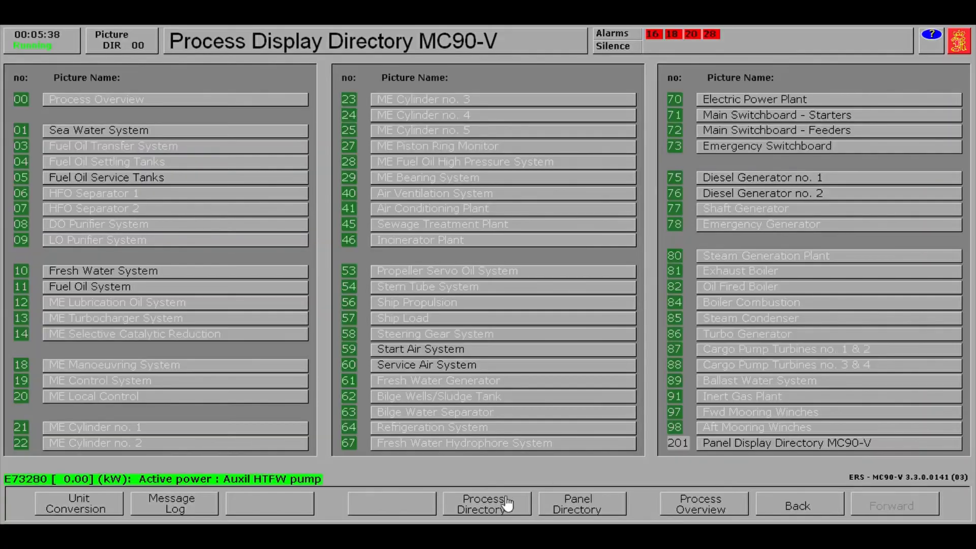
left_click(783, 196)
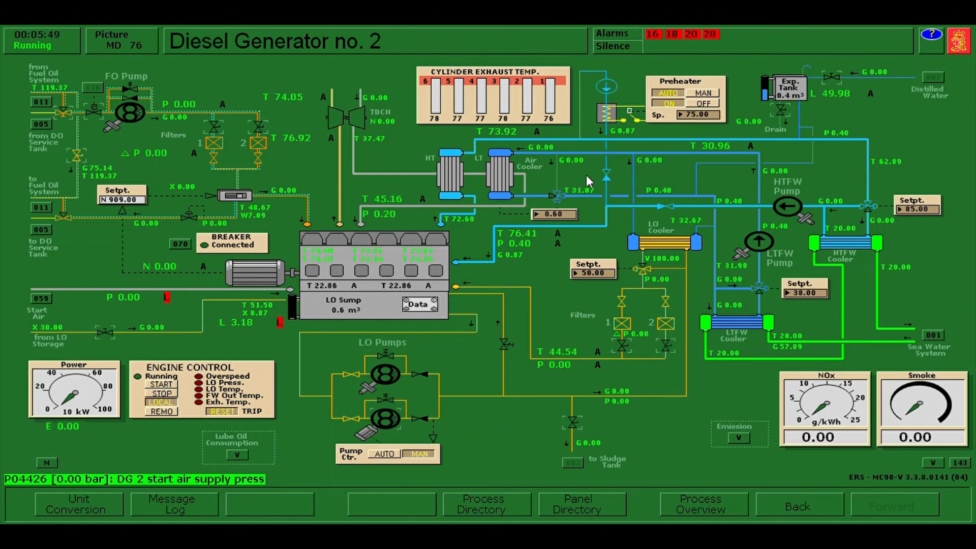
Put Diesel Generator no. 2's preheater under MAN control and switch it OFF.
left_click(702, 93)
left_click(692, 104)
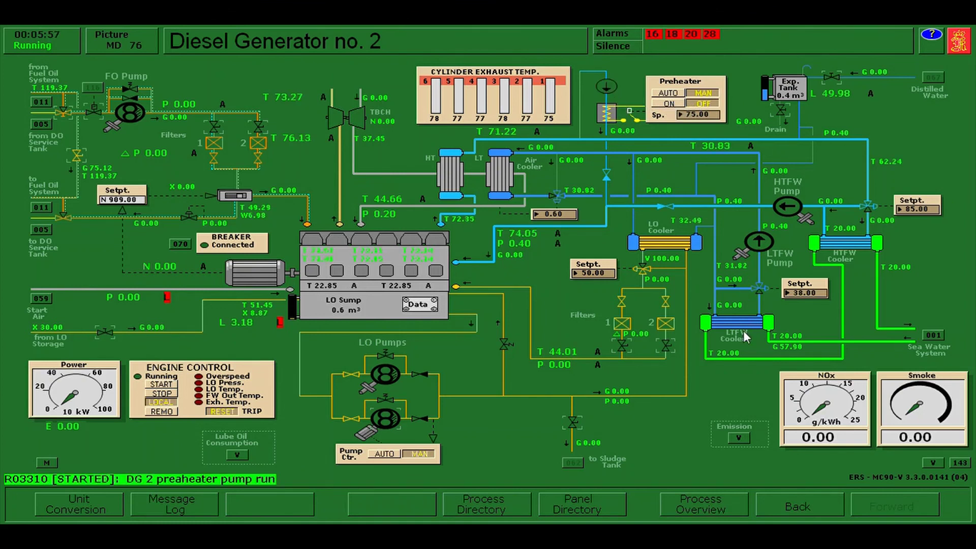
Close the sea water valve at the DG2 FW Coolers outlet on the Sea Water System page.
left_click(940, 335)
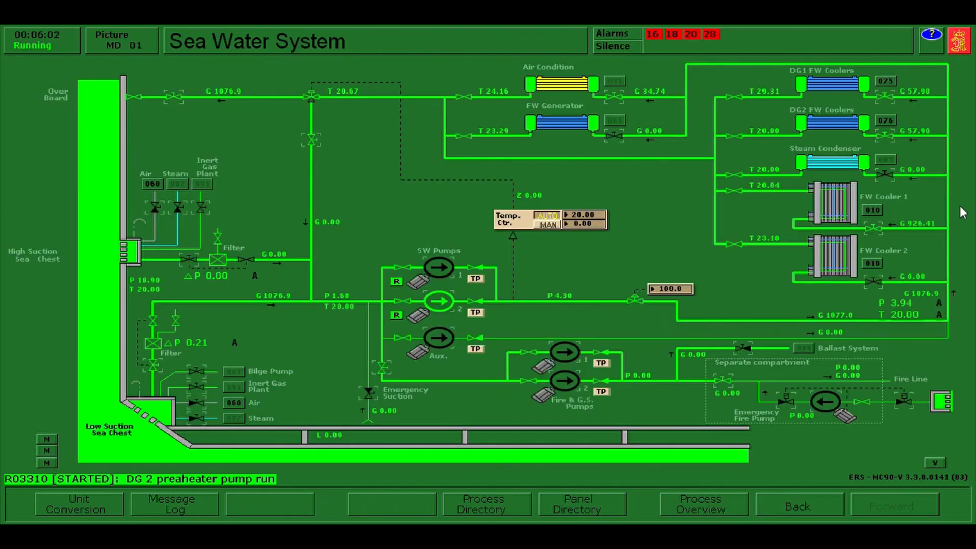
left_click(891, 140)
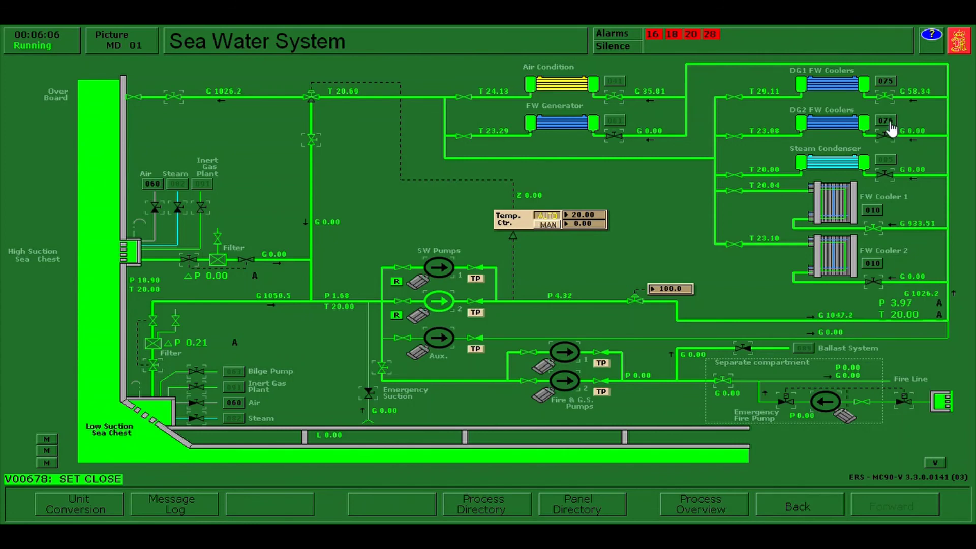
left_click(886, 121)
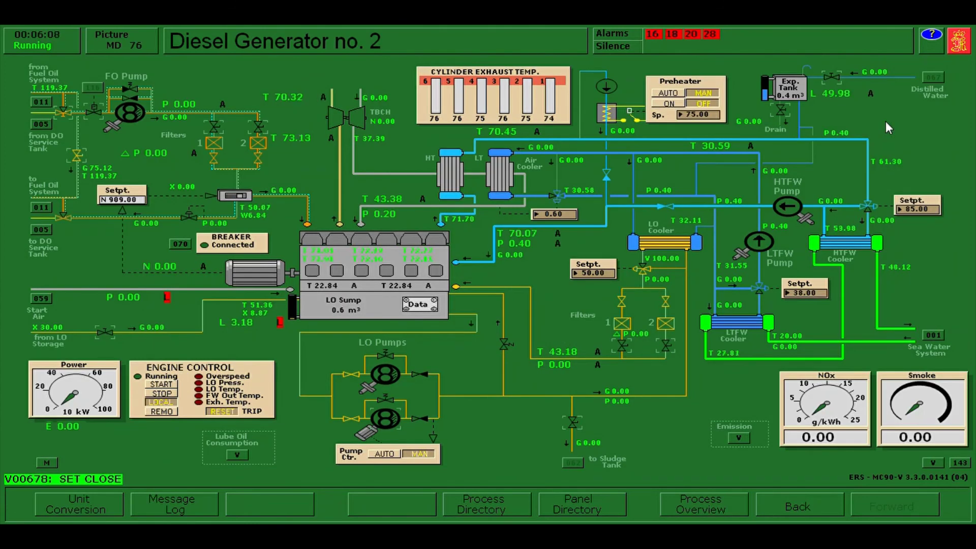